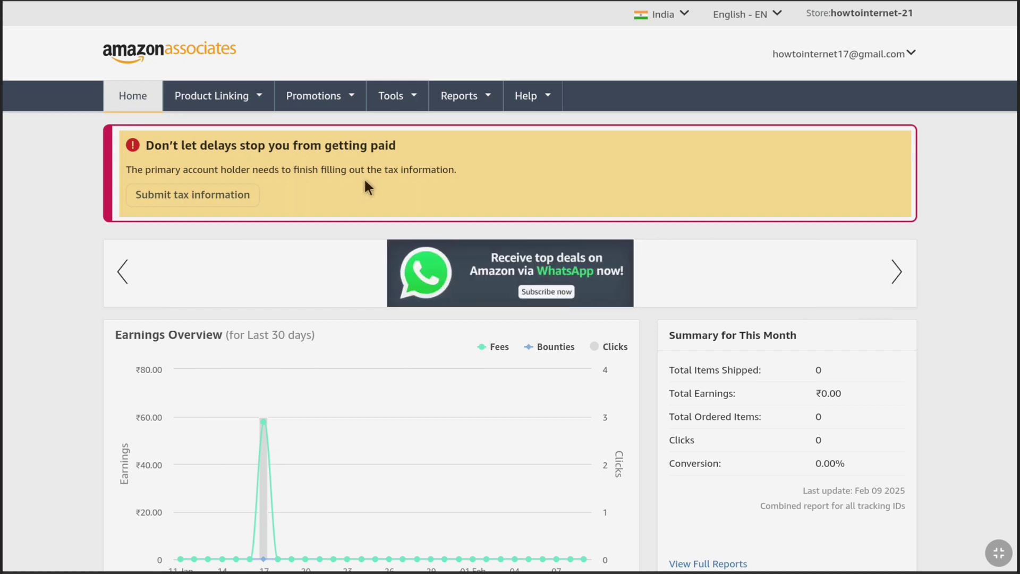
# Step: Go to Account Settings from the account menu and find Payment and Tax Information showing India as Incomplete
pyautogui.click(187, 196)
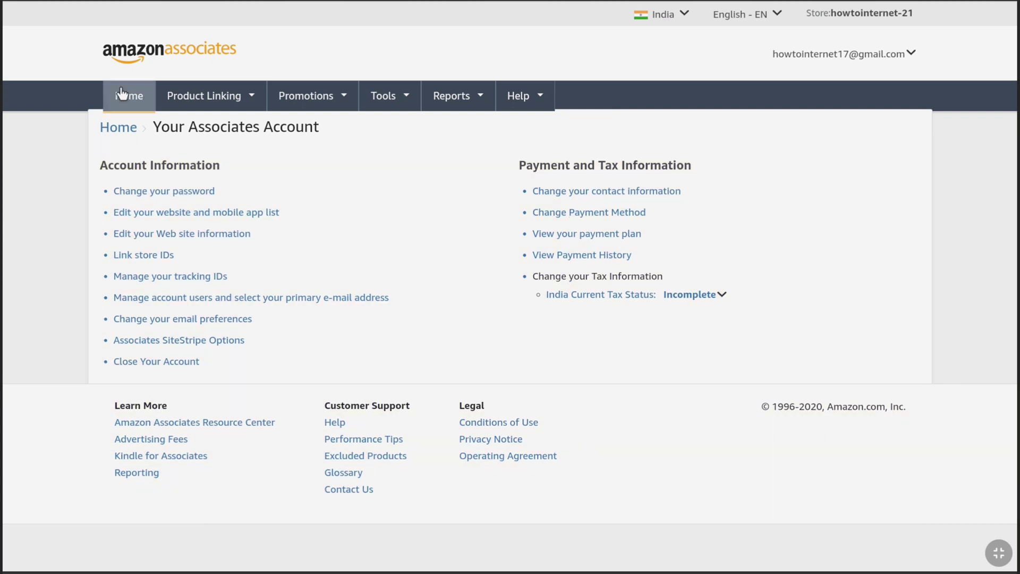
pyautogui.click(121, 94)
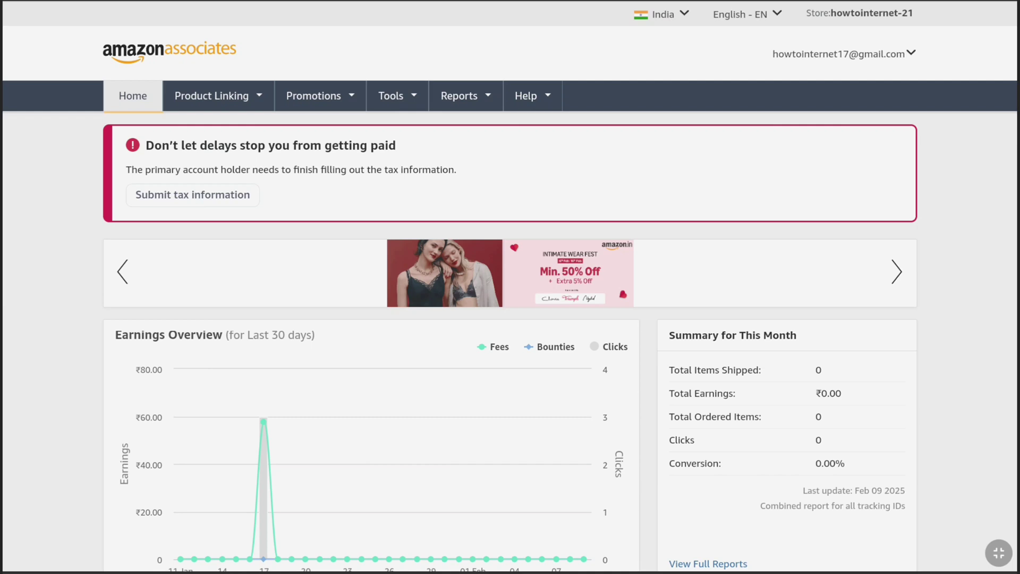
pyautogui.click(907, 64)
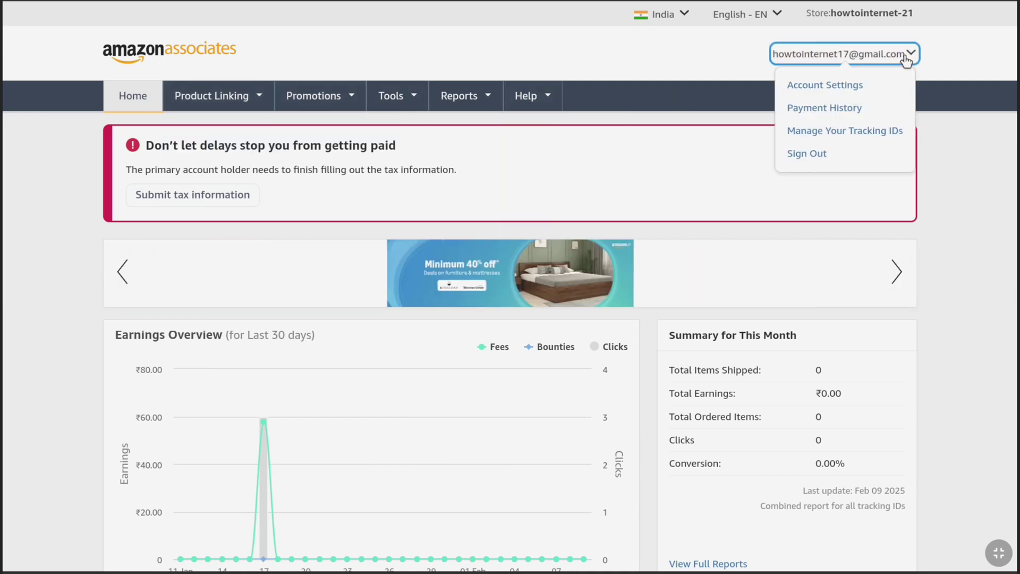
pyautogui.click(825, 88)
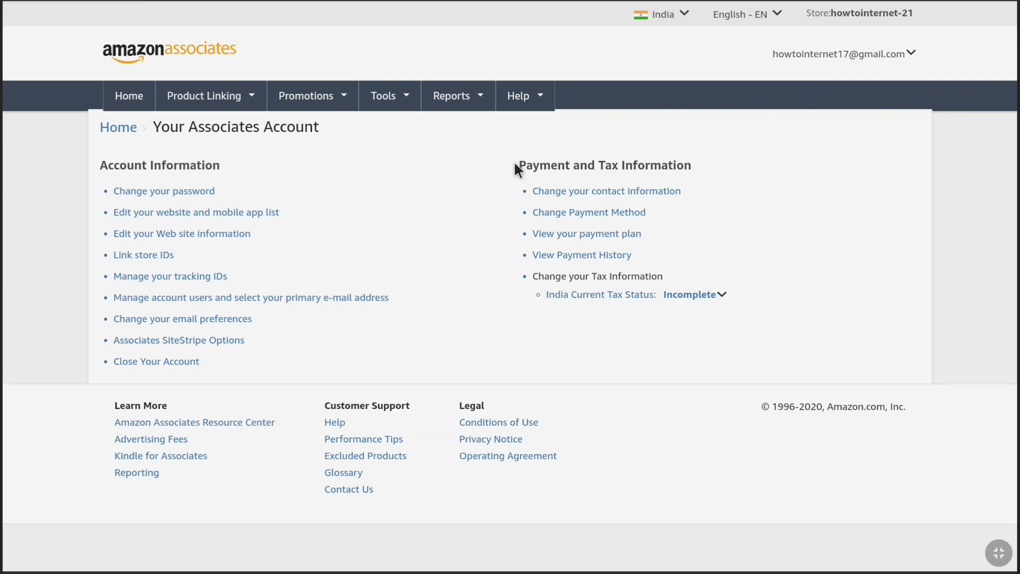
pyautogui.moveTo(515, 161); pyautogui.dragTo(688, 161)
# Step: Open the India tax form from the Incomplete link and set tax classification to Individual, not Business
pyautogui.click(596, 296)
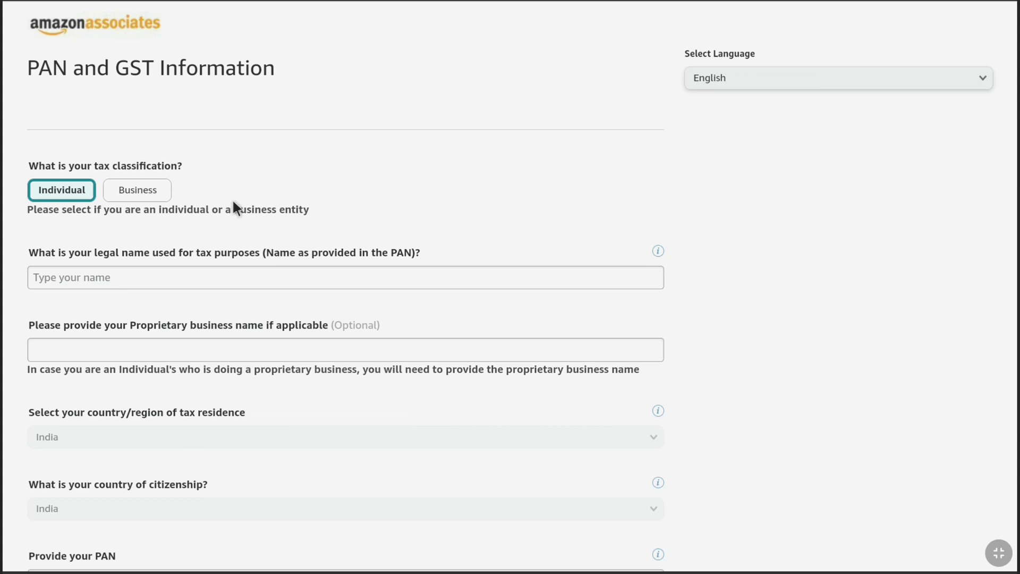
pyautogui.click(141, 194)
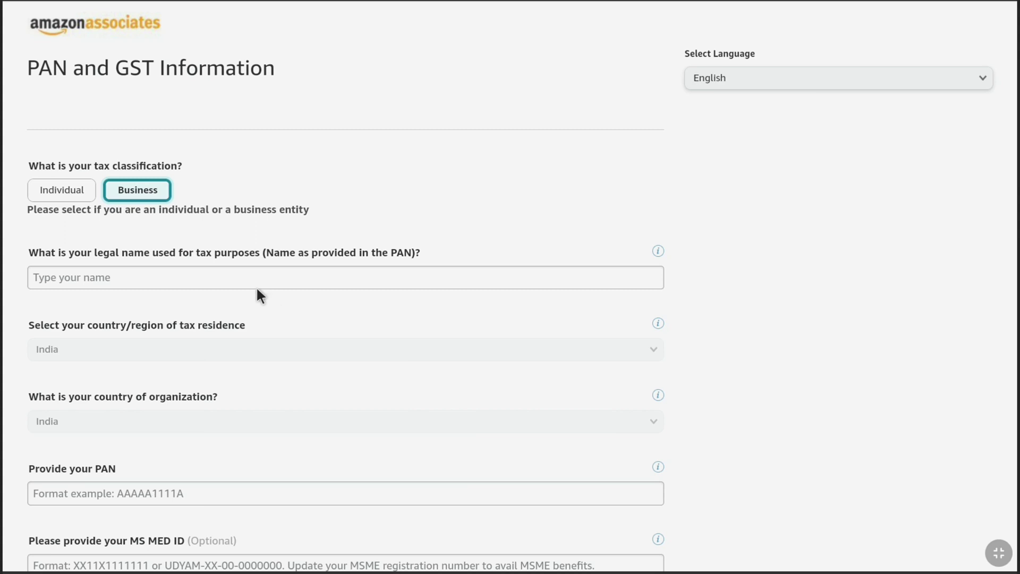
pyautogui.click(73, 201)
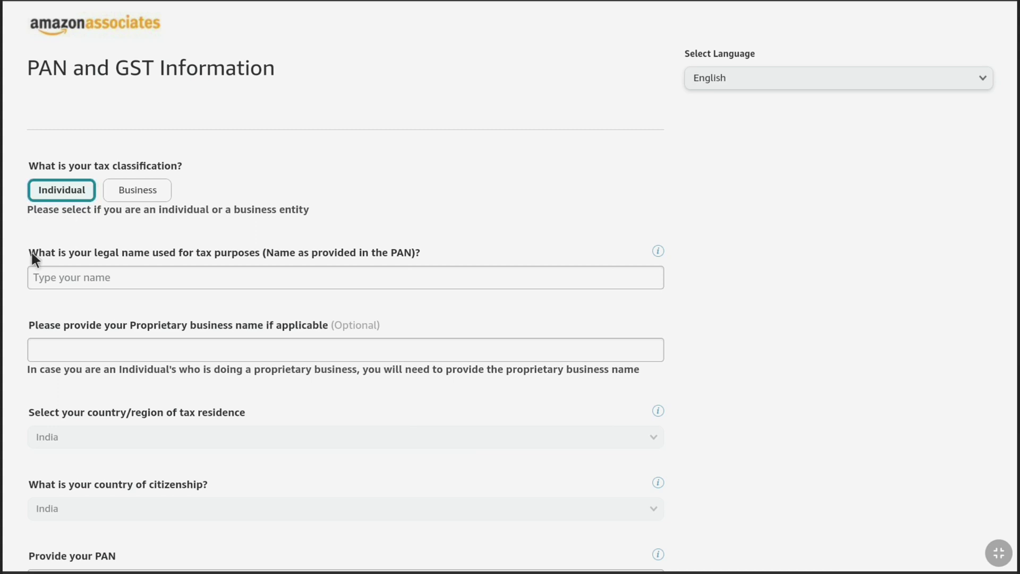
pyautogui.moveTo(58, 253); pyautogui.dragTo(340, 251)
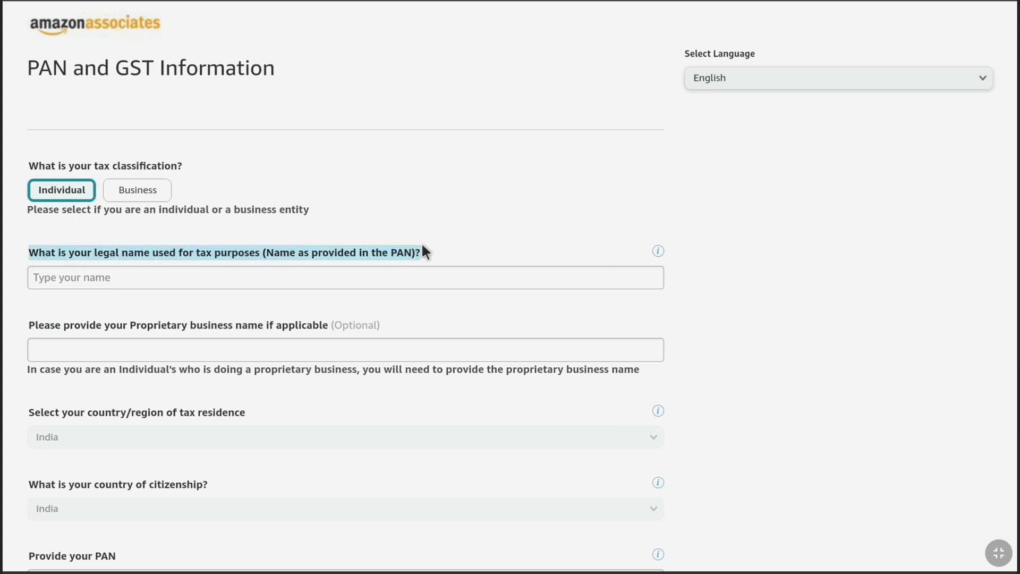
# Step: After reading the legal-name help note, paste the legal name exactly as it appears on the PAN
pyautogui.click(659, 251)
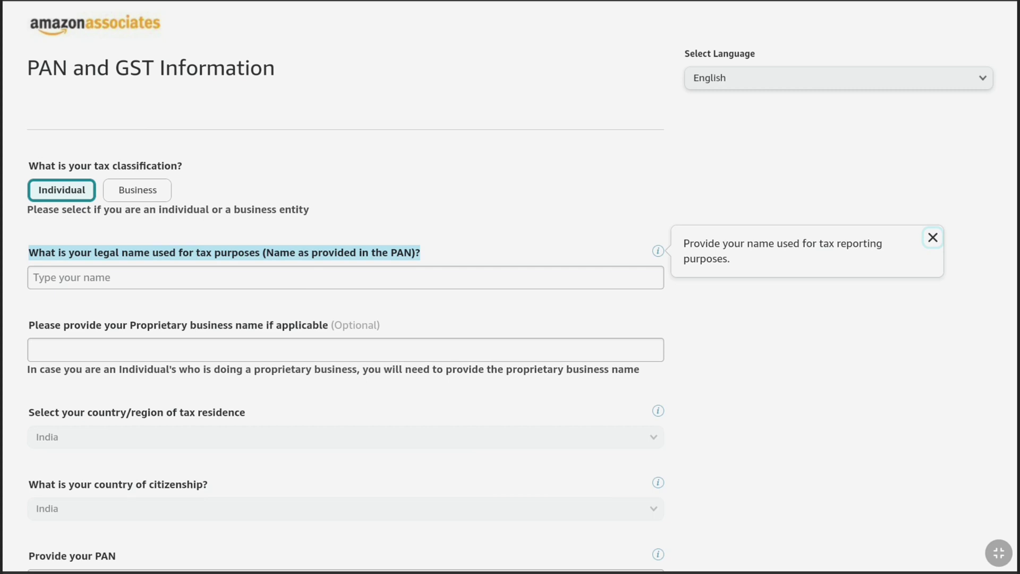
pyautogui.click(649, 255)
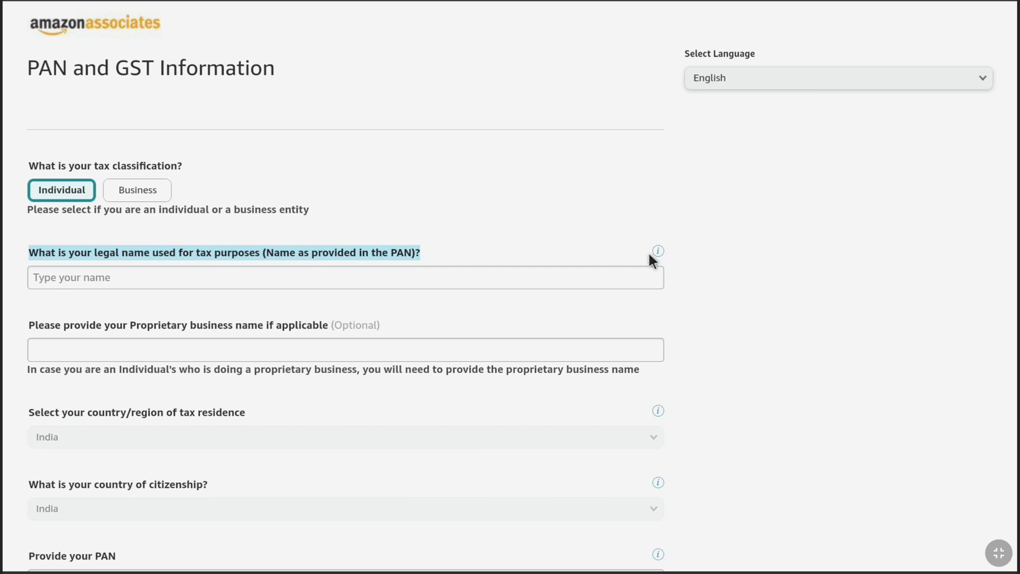
pyautogui.click(106, 277)
pyautogui.hotkey('ctrl', 'v')
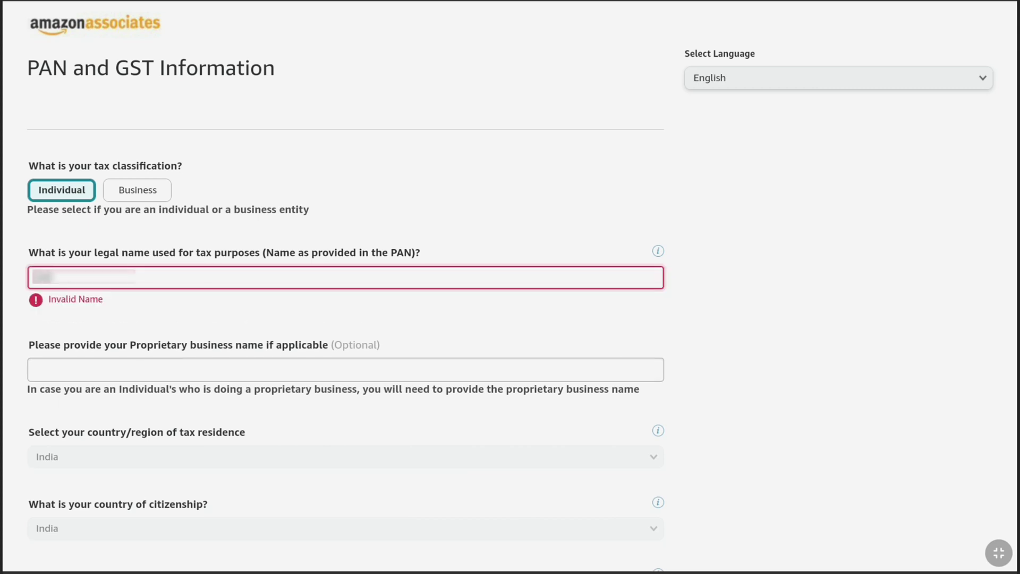
pyautogui.hotkey('ctrl', 'v')
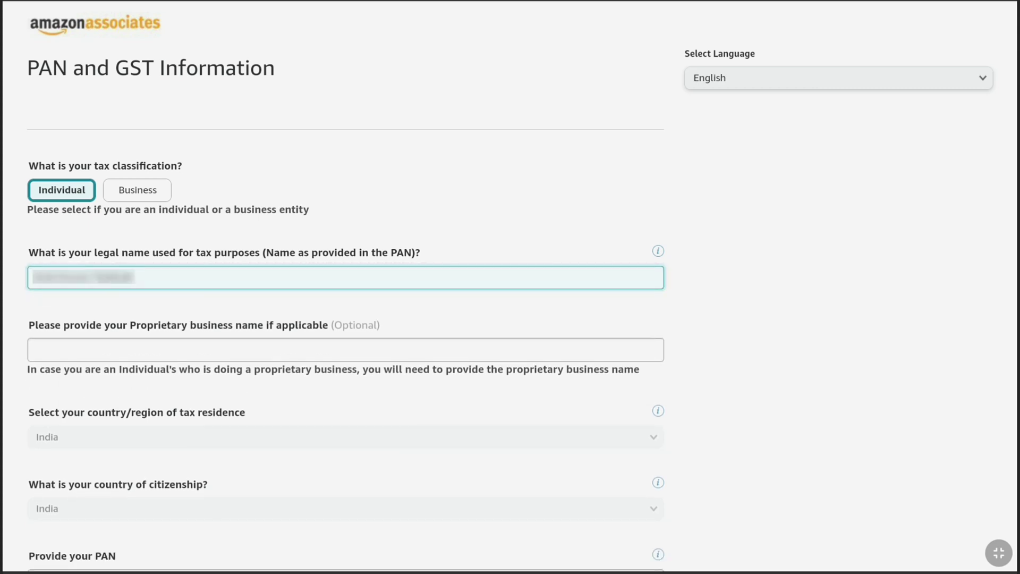
pyautogui.click(37, 324)
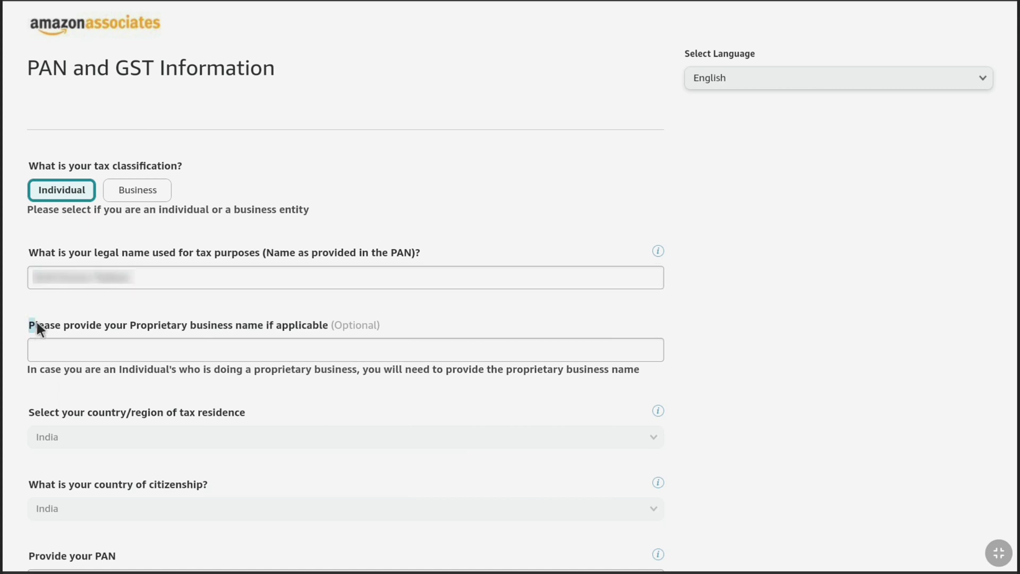
# Step: Review the optional proprietary business name question and its explanation, leaving it blank
pyautogui.moveTo(122, 324); pyautogui.dragTo(388, 345)
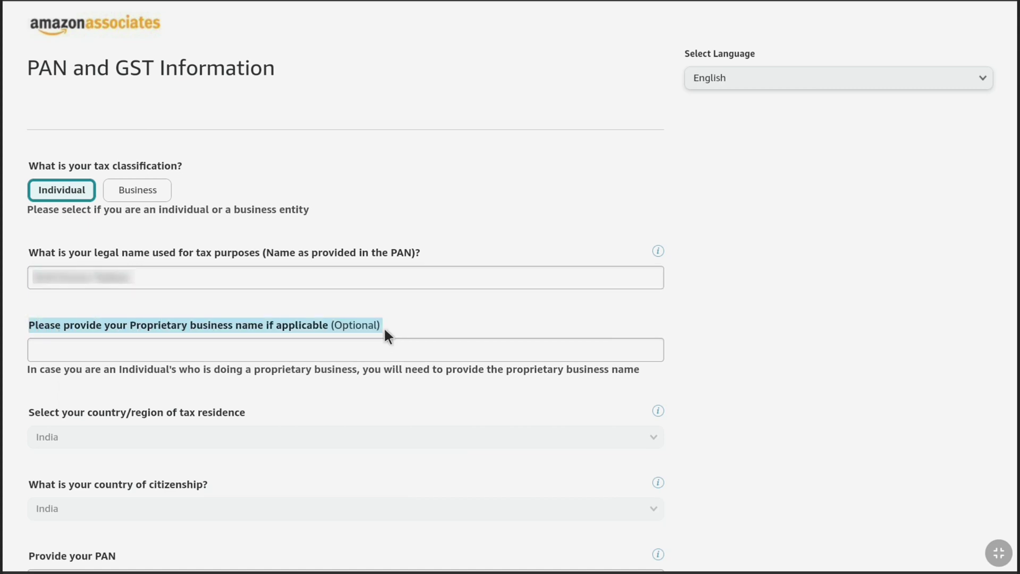
pyautogui.moveTo(28, 370); pyautogui.dragTo(643, 368)
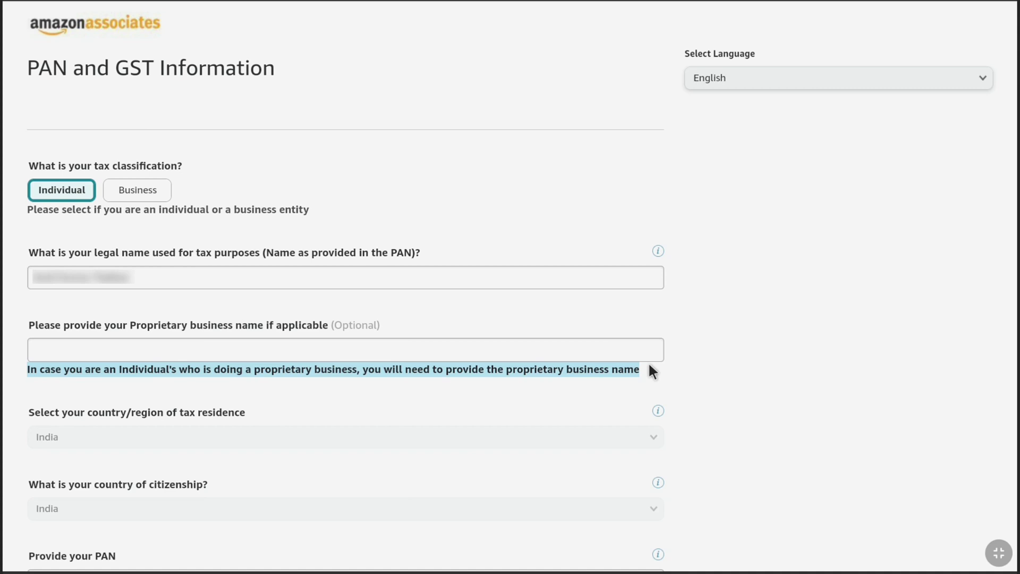
pyautogui.tripleClick(648, 365)
pyautogui.click(649, 365)
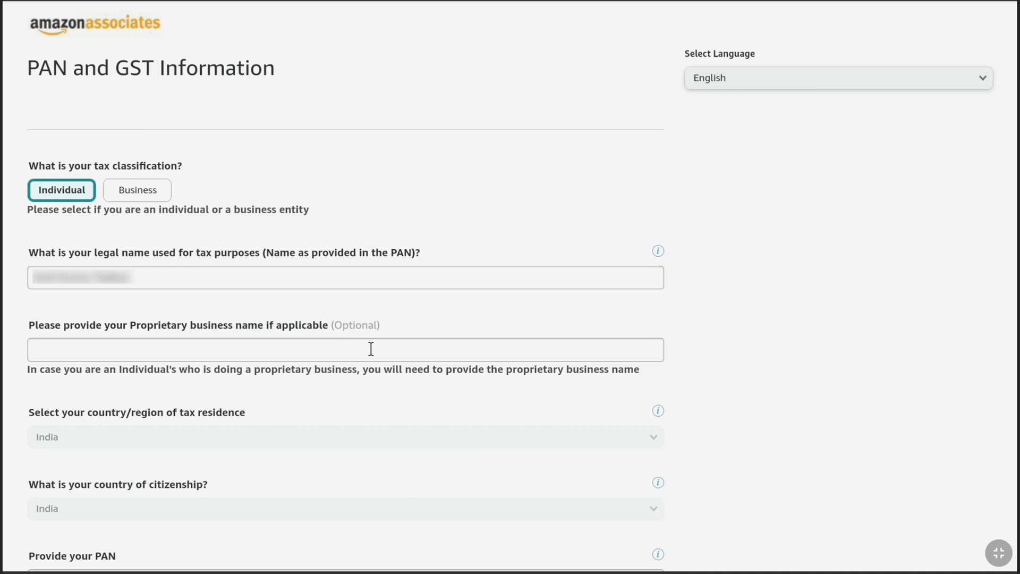
# Step: Confirm tax residence and citizenship are India, select the PAN field, and move down toward the signature section
pyautogui.scroll(-3, 374, 350)
pyautogui.scroll(-5, 375, 350)
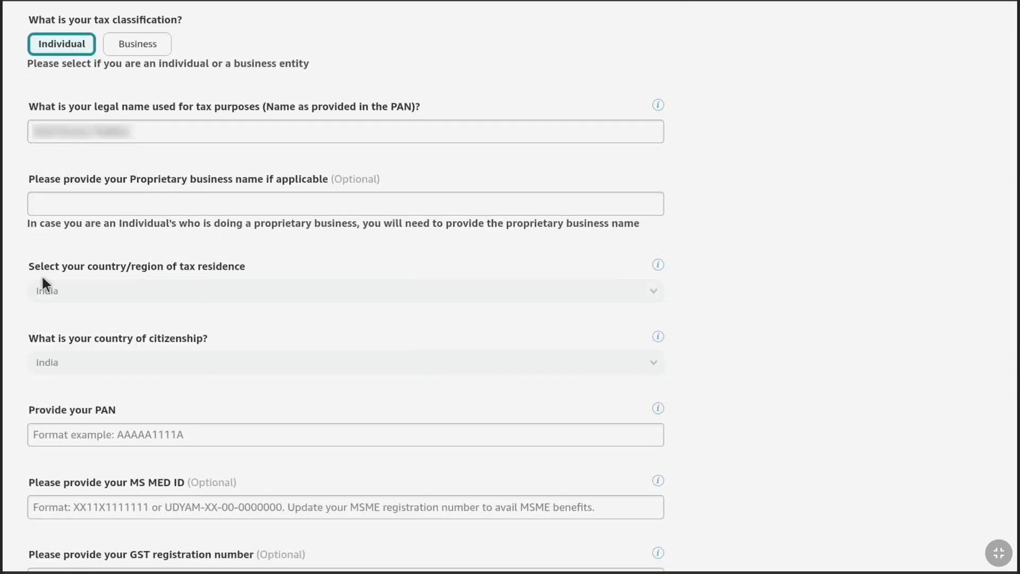
pyautogui.click(105, 297)
pyautogui.click(88, 357)
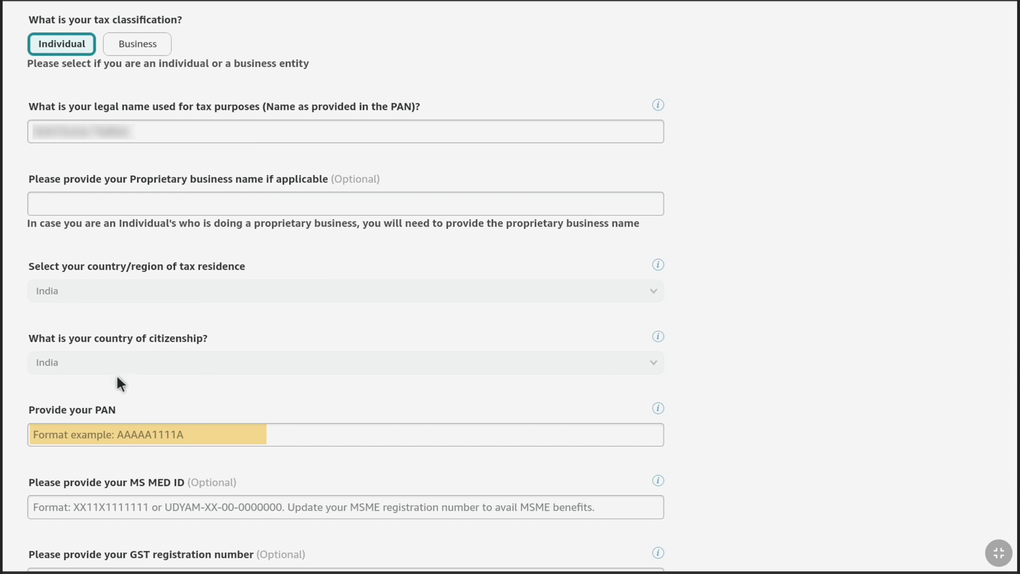
pyautogui.moveTo(23, 412); pyautogui.dragTo(127, 408)
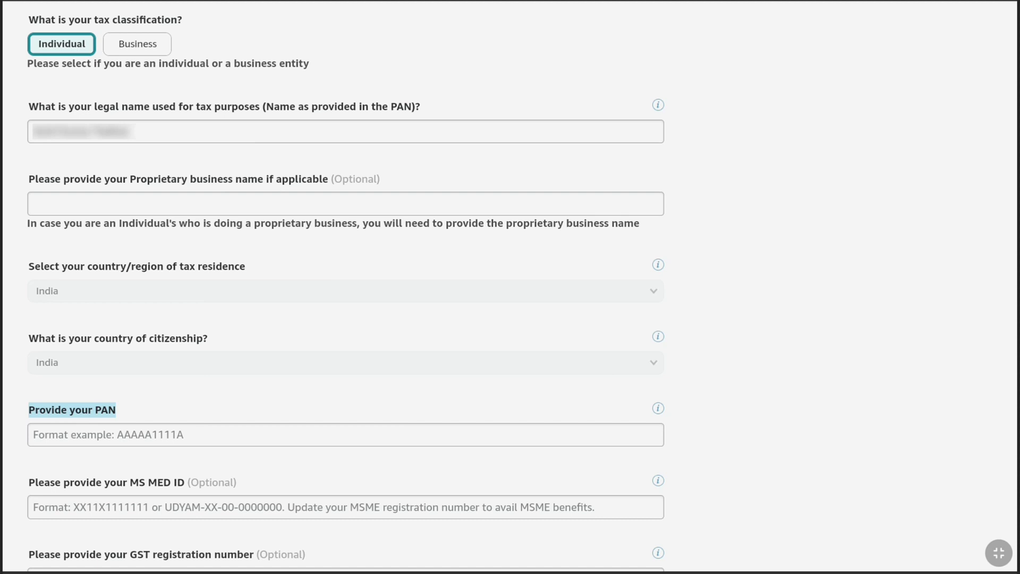
pyautogui.click(89, 434)
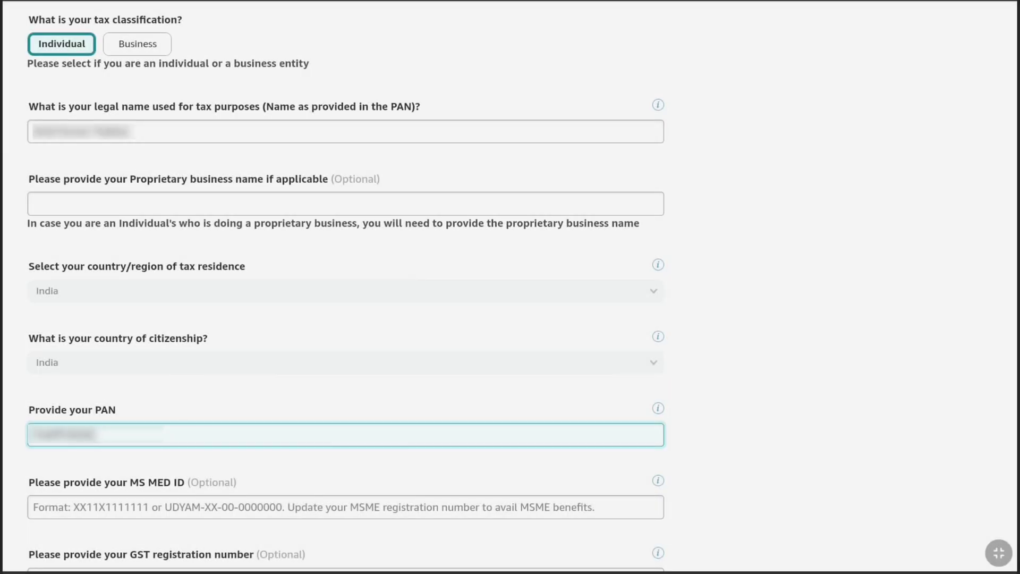
pyautogui.scroll(-2, 177, 421)
pyautogui.scroll(-4, 177, 422)
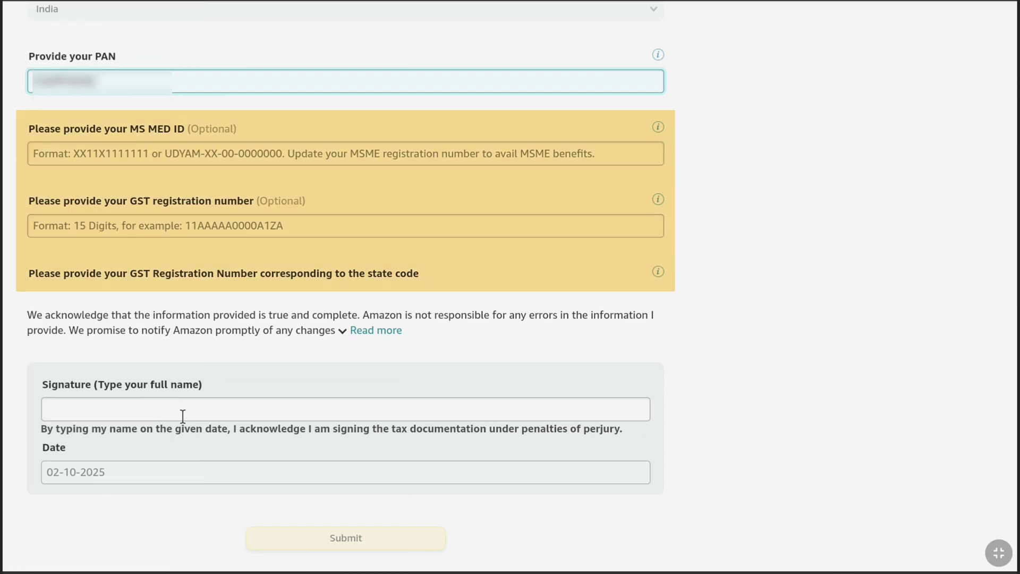
pyautogui.moveTo(31, 129); pyautogui.dragTo(238, 130)
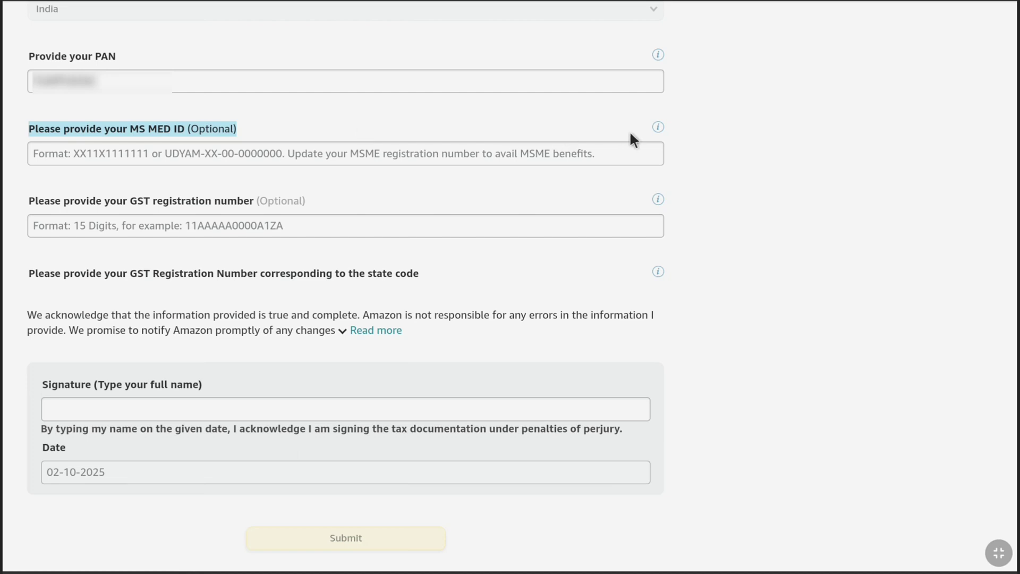
pyautogui.click(658, 129)
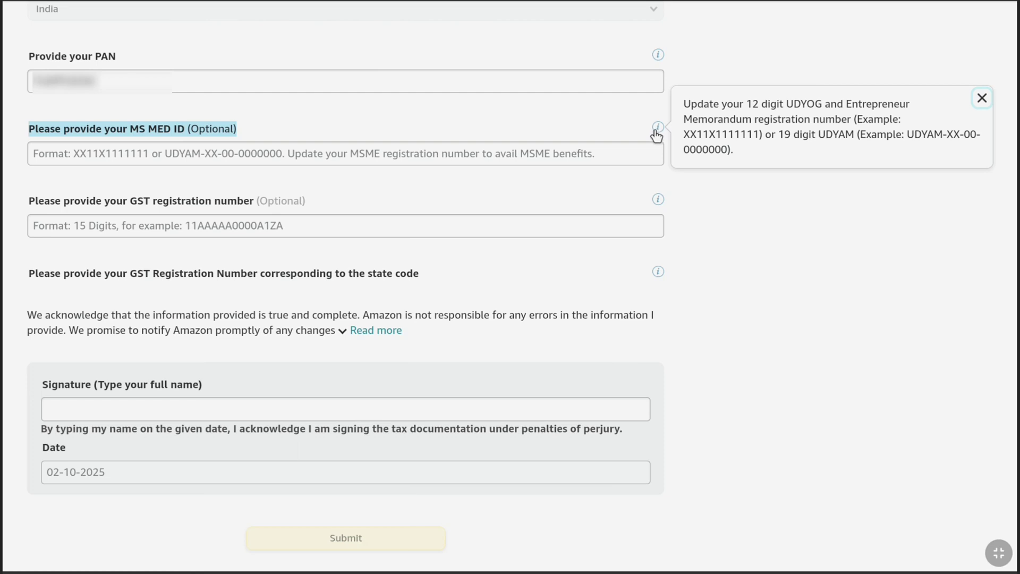
pyautogui.click(585, 126)
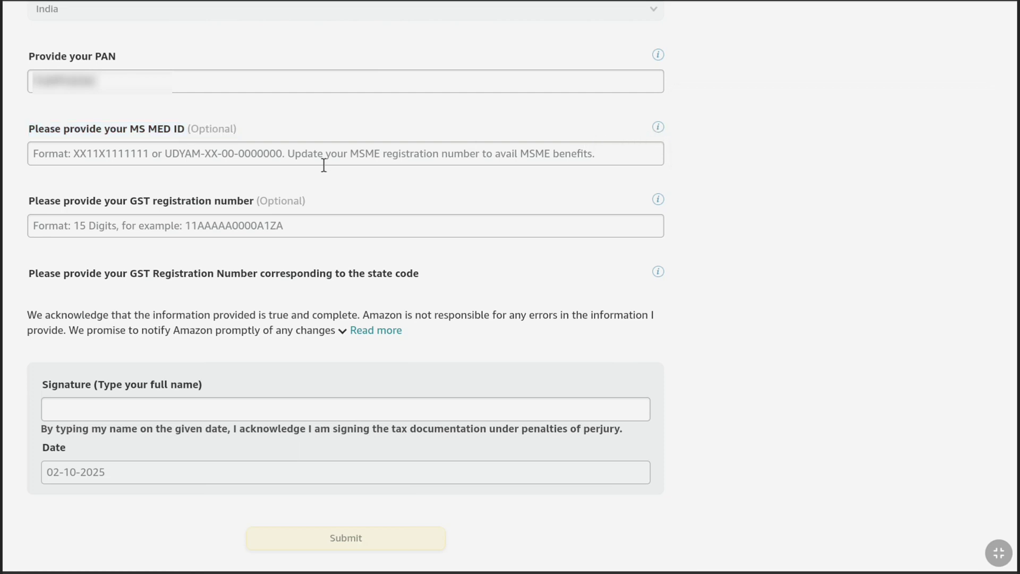
pyautogui.moveTo(88, 201); pyautogui.dragTo(253, 202)
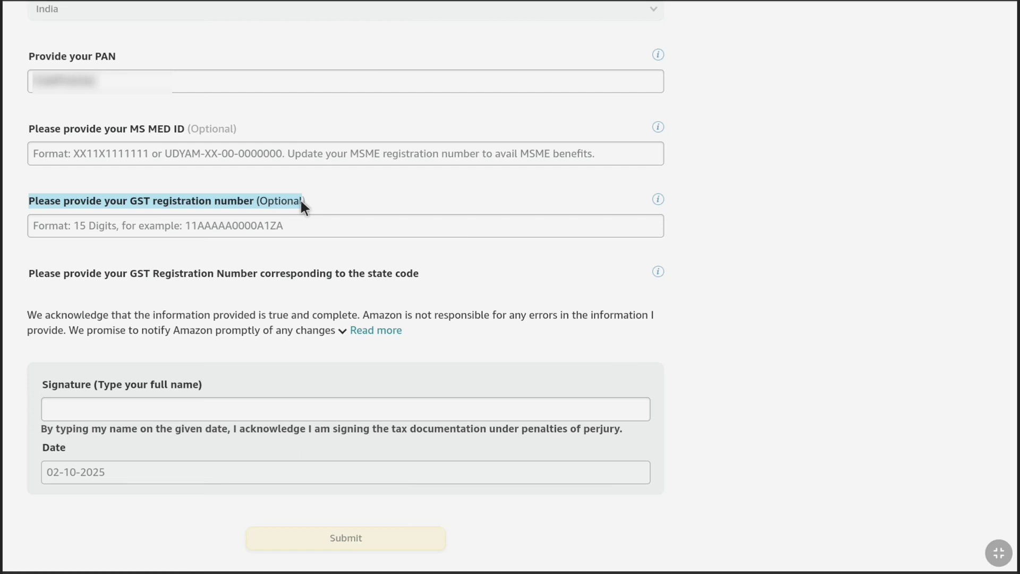
pyautogui.click(657, 200)
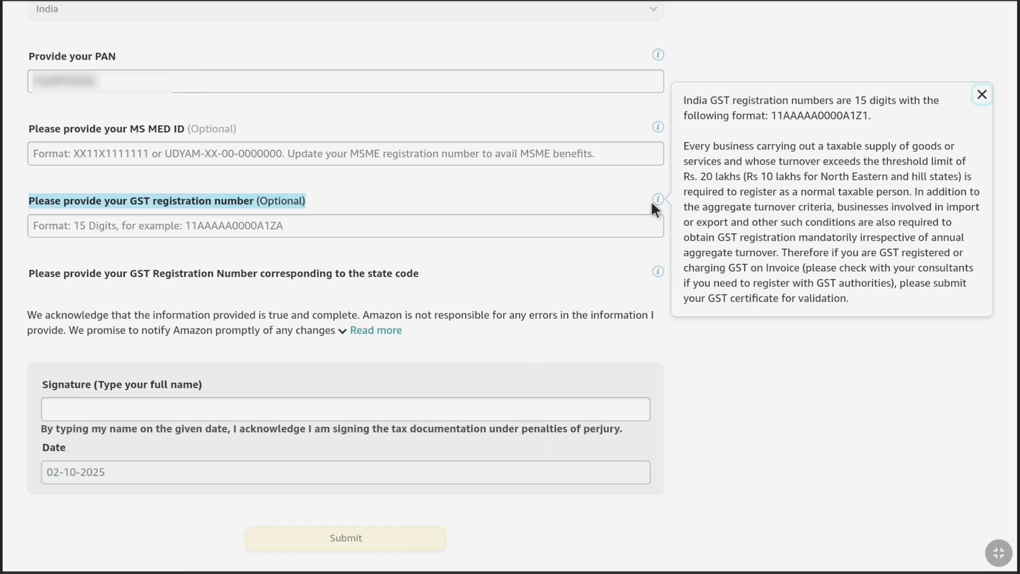
pyautogui.click(649, 203)
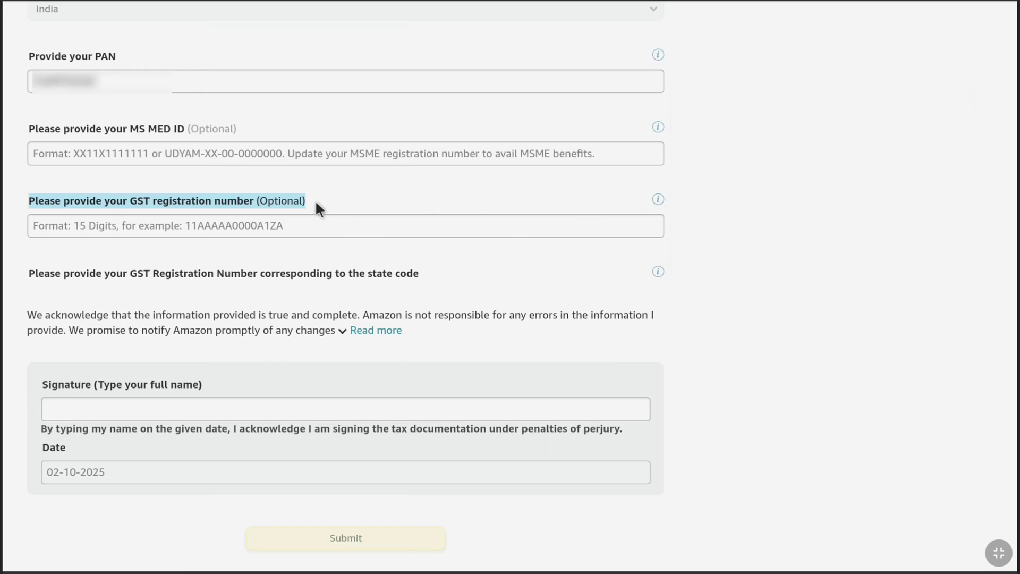
pyautogui.click(287, 202)
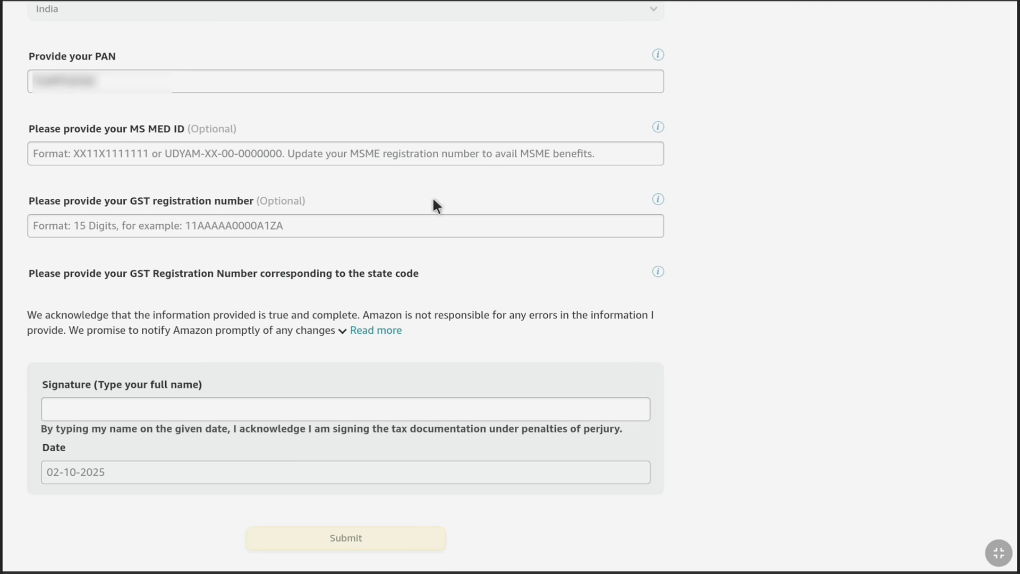
pyautogui.moveTo(29, 315); pyautogui.dragTo(534, 330)
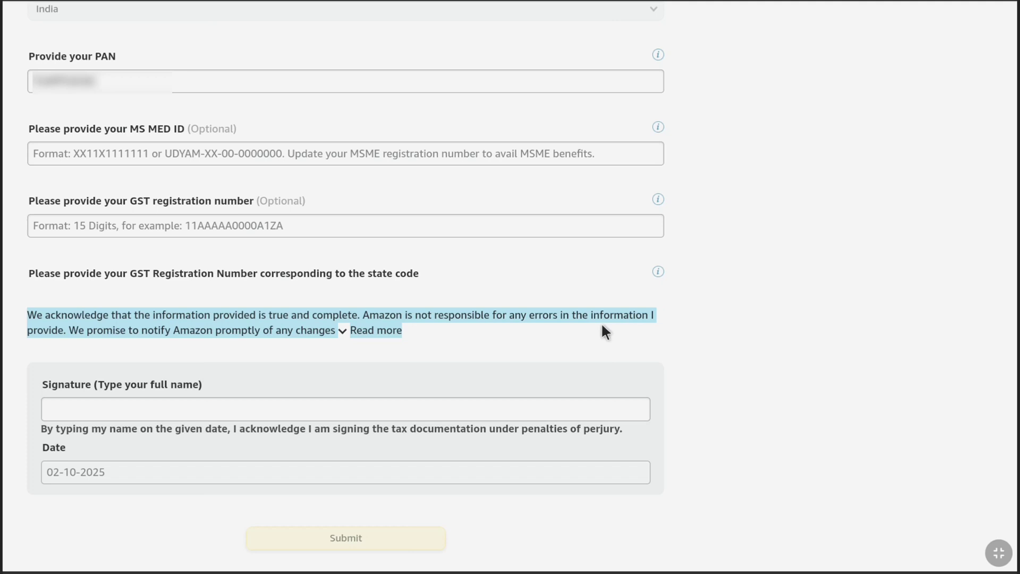
pyautogui.click(351, 332)
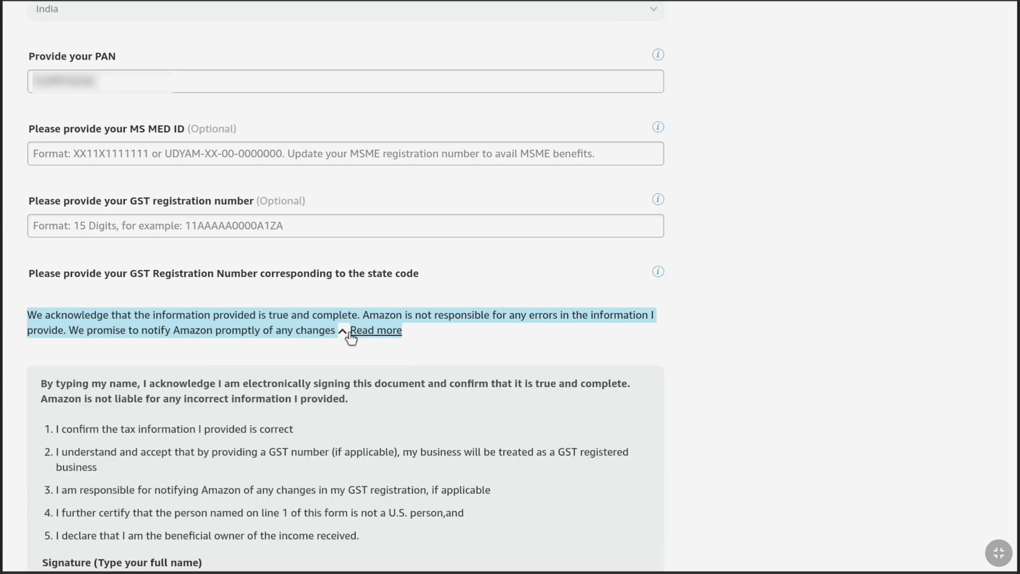
pyautogui.scroll(-3, 309, 377)
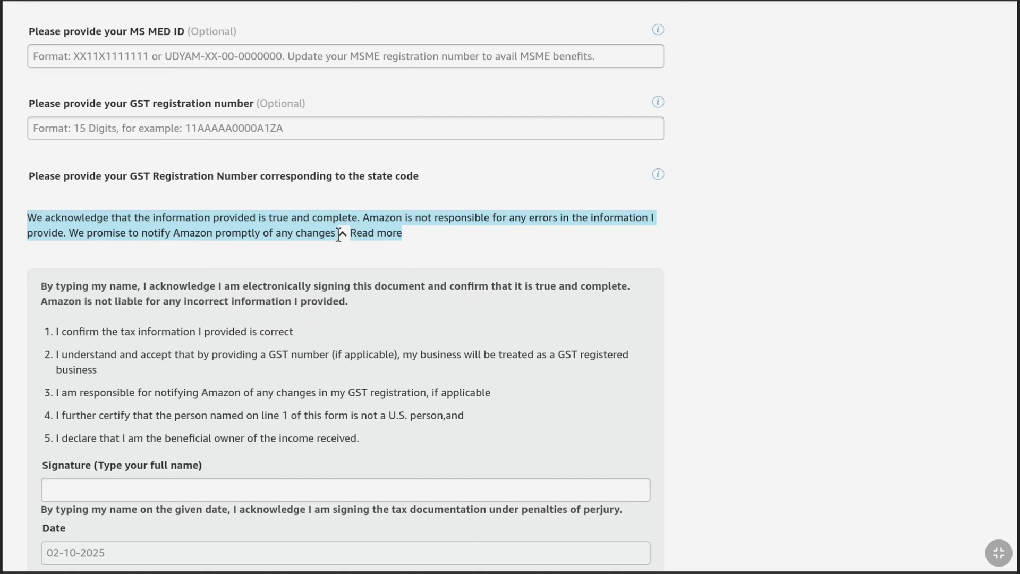
pyautogui.click(341, 234)
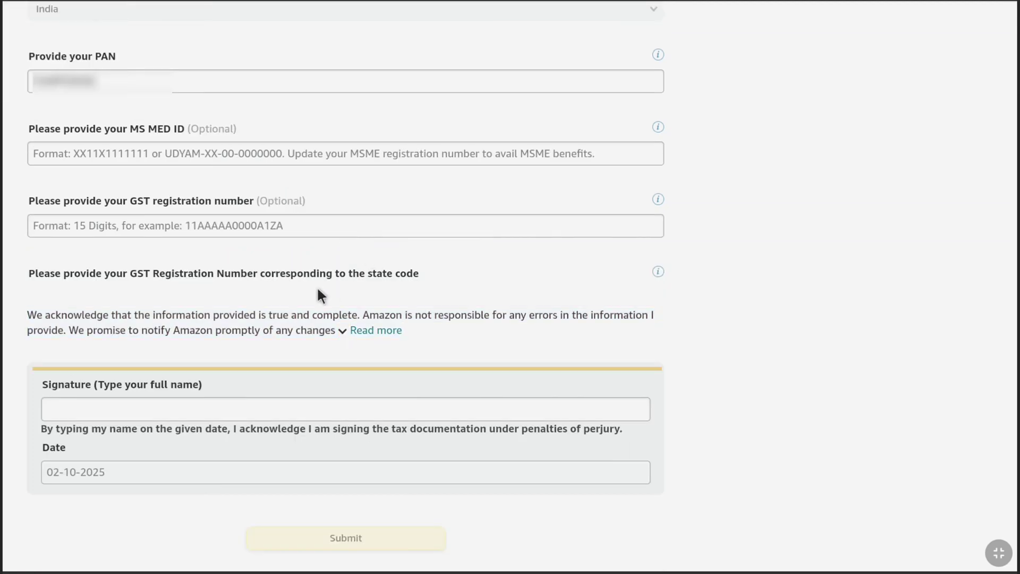
# Step: Sign with the account holder's full name, confirm the date 02-10-2025, and submit the tax form
pyautogui.click(68, 406)
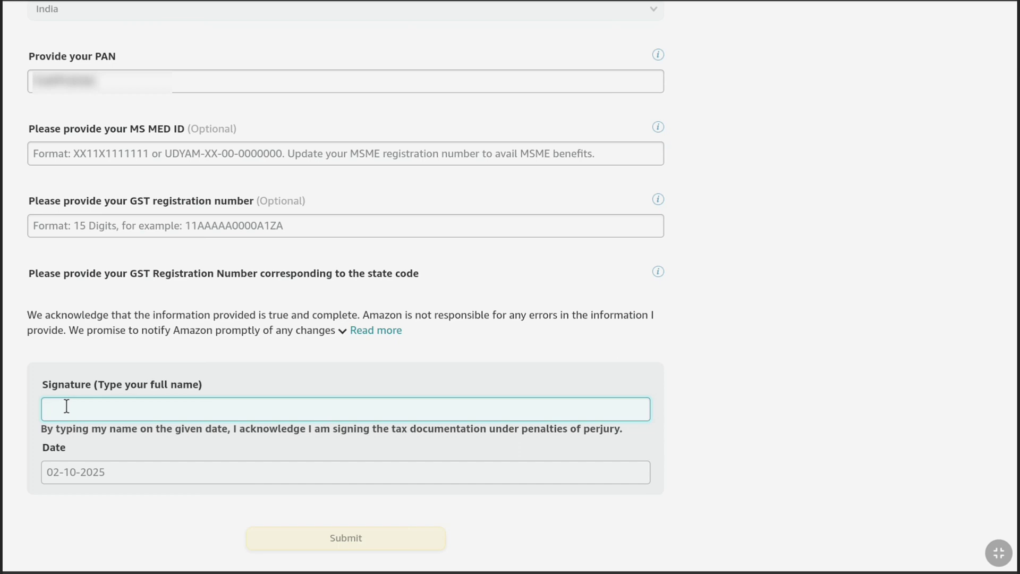
pyautogui.write('[unreadable blurred name]')
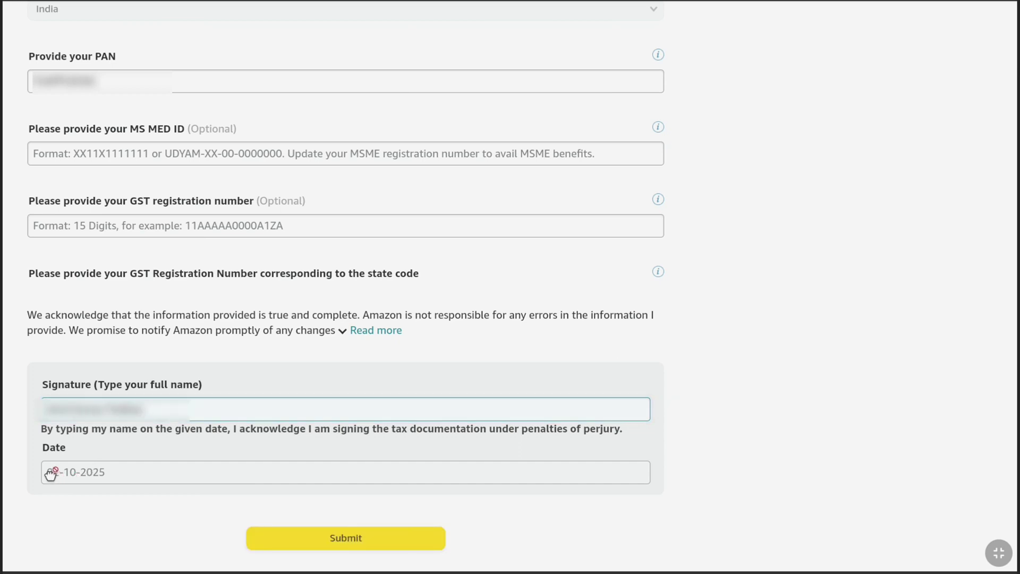
pyautogui.moveTo(52, 476); pyautogui.dragTo(146, 475)
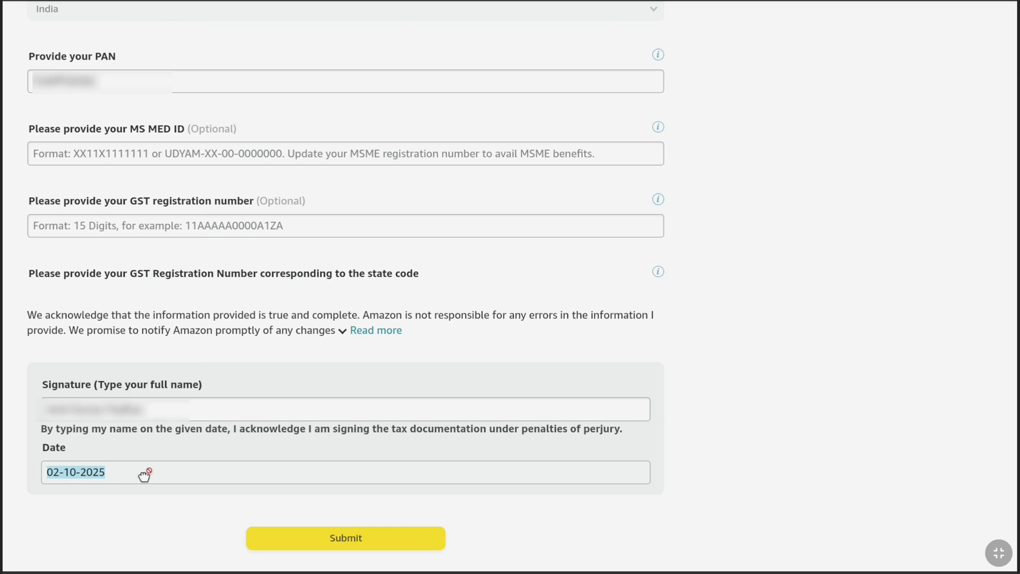
pyautogui.click(141, 474)
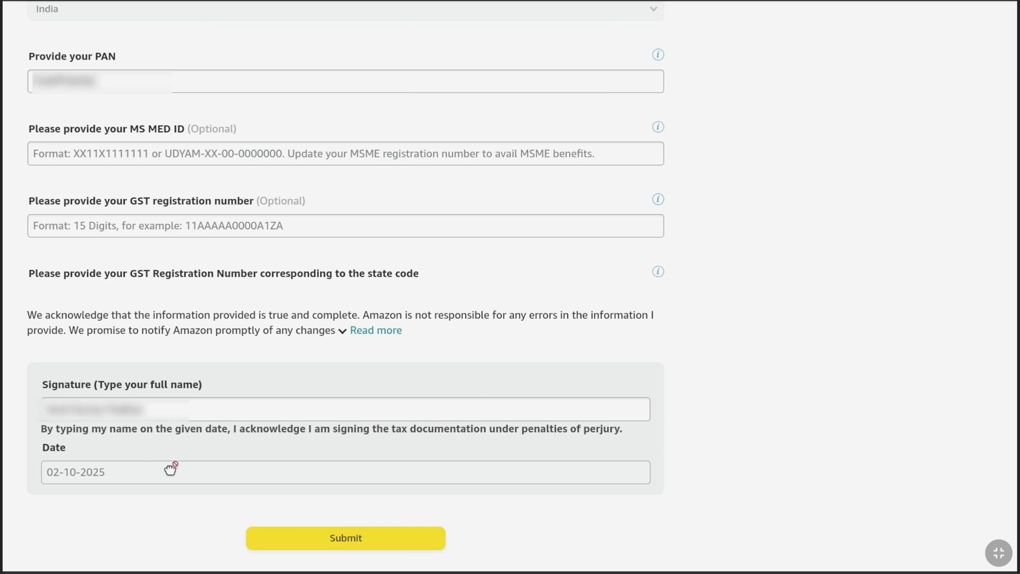
pyautogui.click(346, 541)
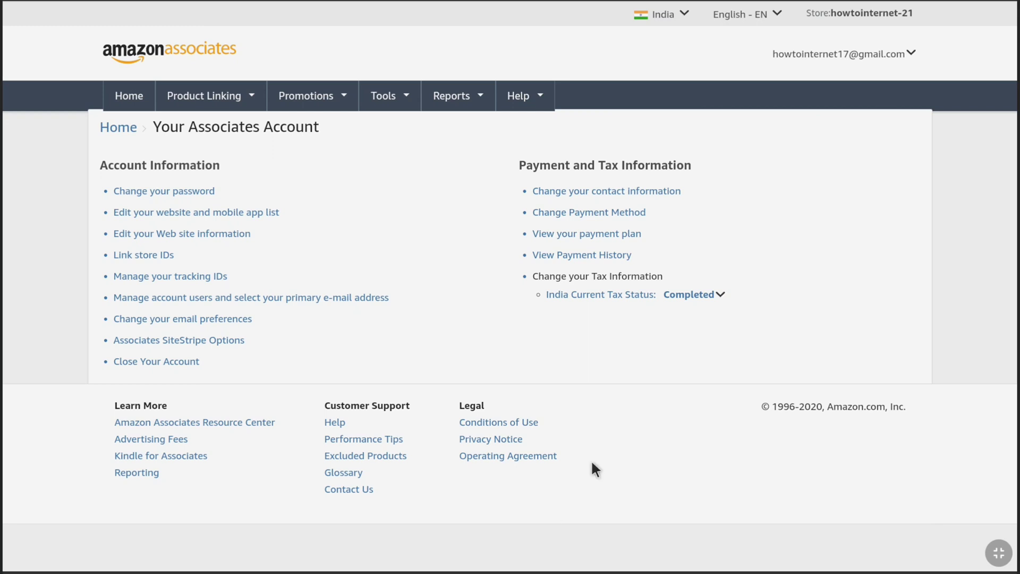
# Step: Check the India tax status now reads Completed, then go to the Home dashboard
pyautogui.moveTo(680, 301)
pyautogui.click(129, 100)
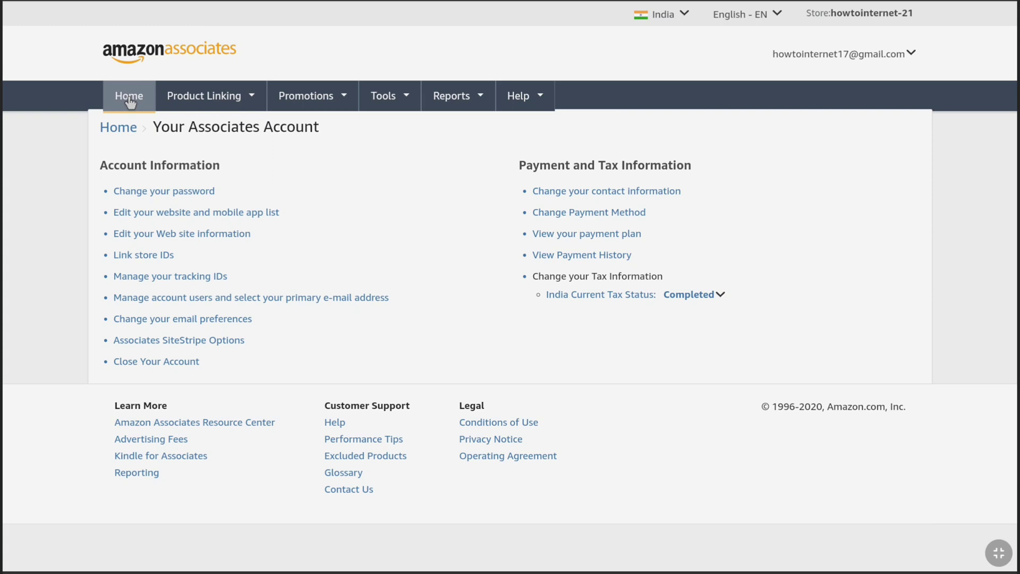